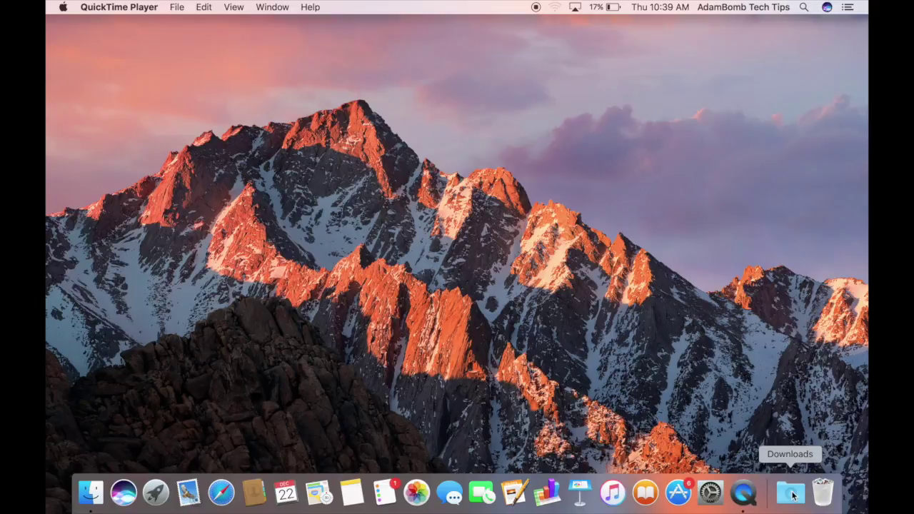
# - Preview and close the Downloads stack in the Dock, then bring up the Apple menu
pyautogui.click(793, 495)
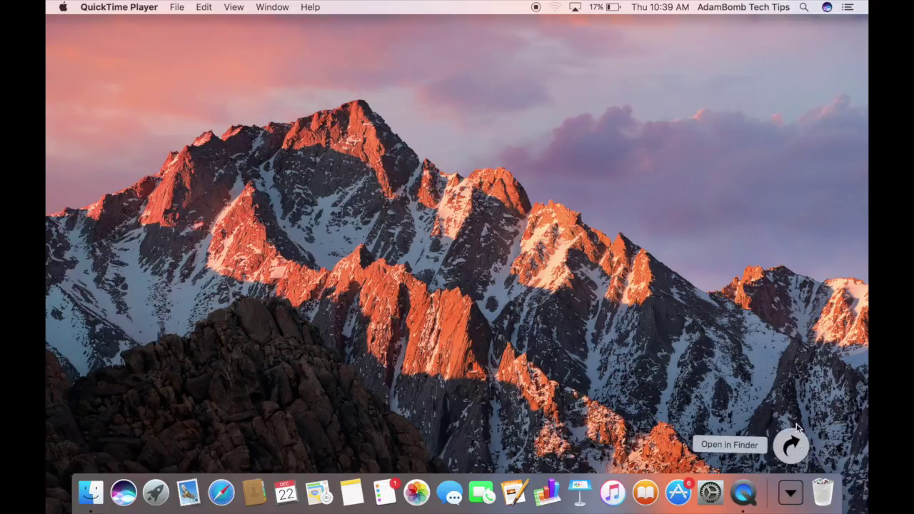
pyautogui.click(792, 480)
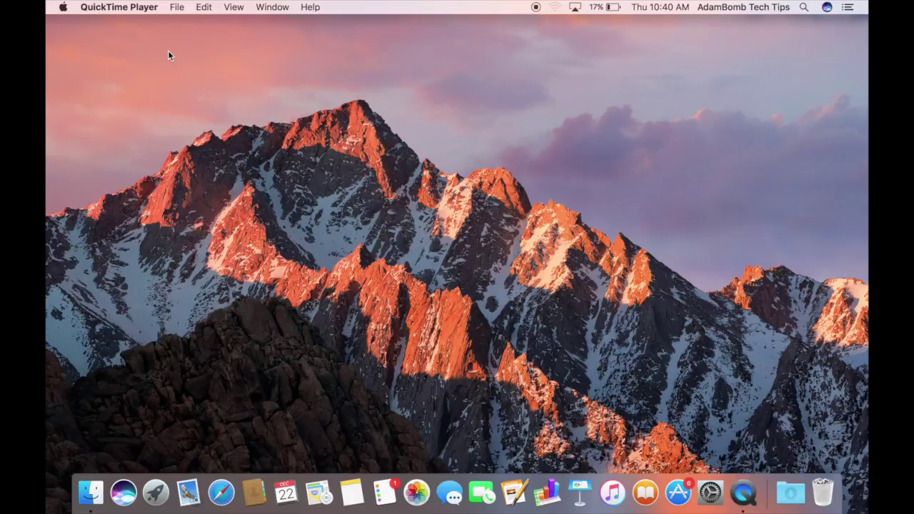
pyautogui.click(47, 4)
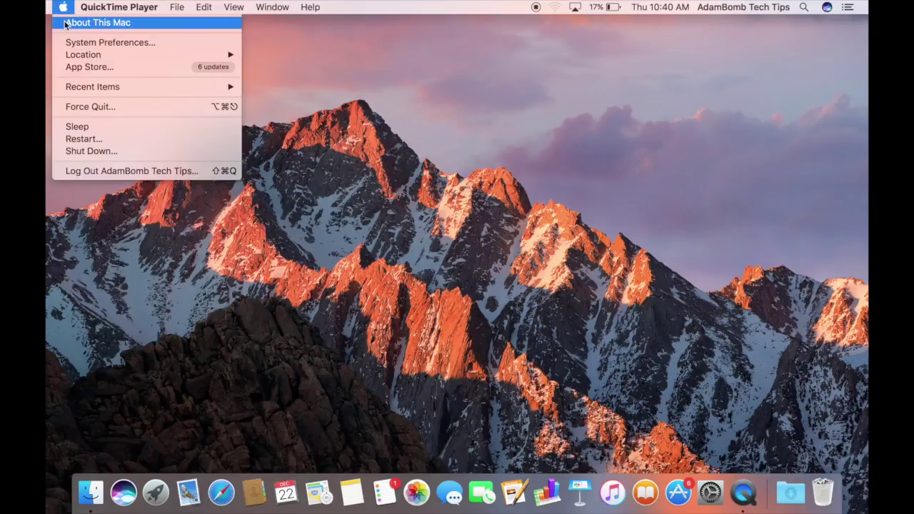
# - View the About This Mac overview (macOS Sierra 10.12.2, MacBook Pro), close it, and reopen the Apple menu
pyautogui.click(66, 25)
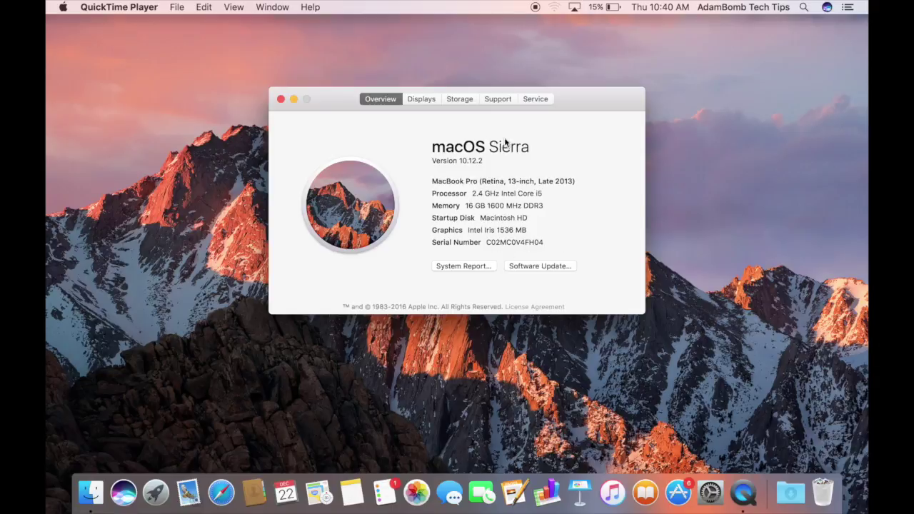
pyautogui.click(281, 99)
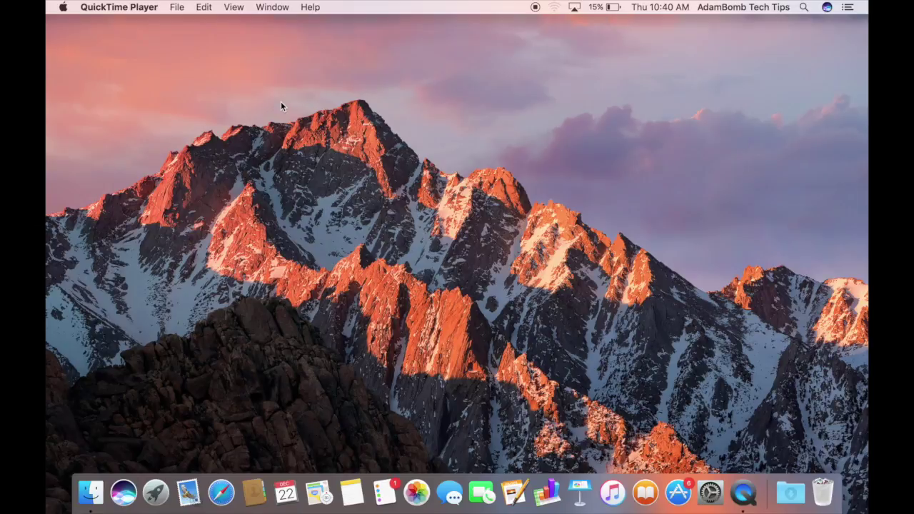
pyautogui.click(63, 7)
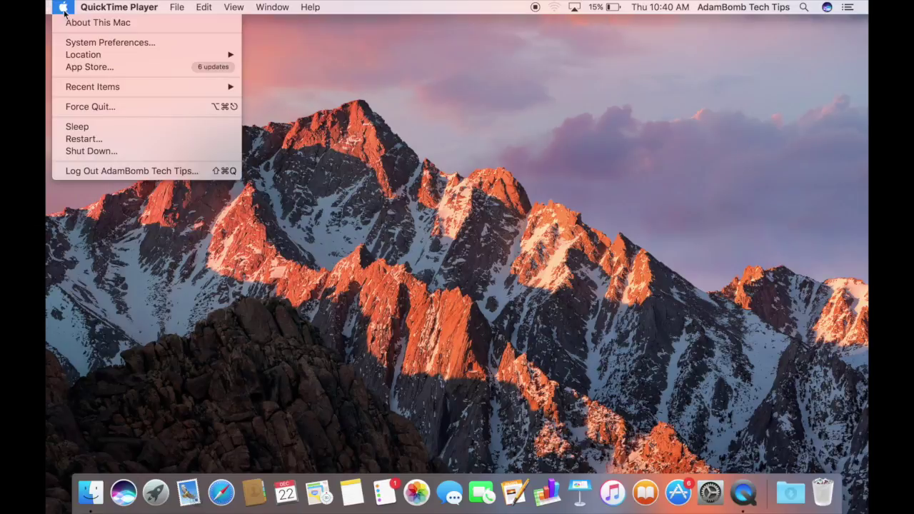
# - Go to System Preferences' Trackpad pane and select the Secondary click setting
pyautogui.click(88, 43)
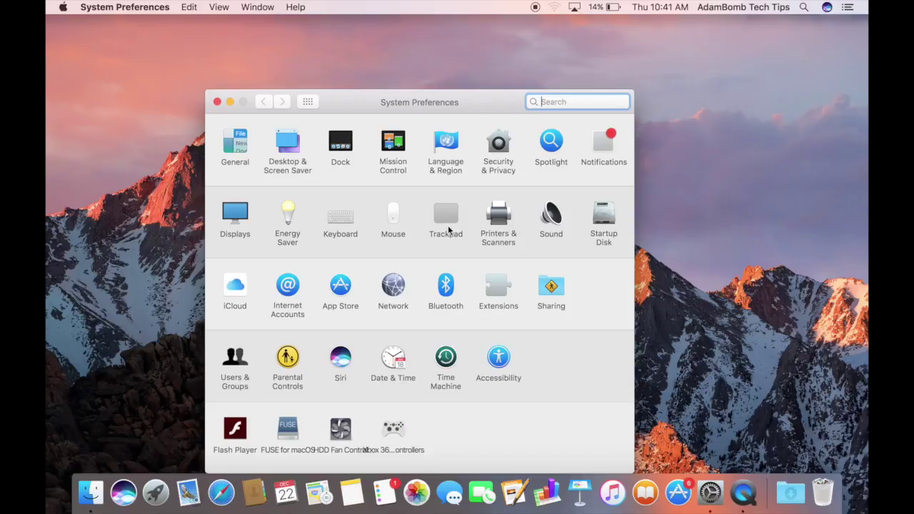
pyautogui.click(449, 228)
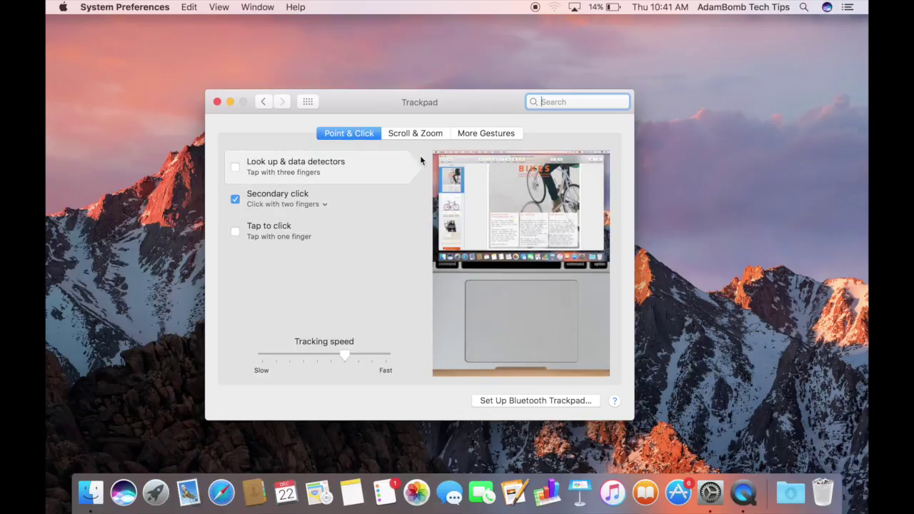
pyautogui.click(287, 203)
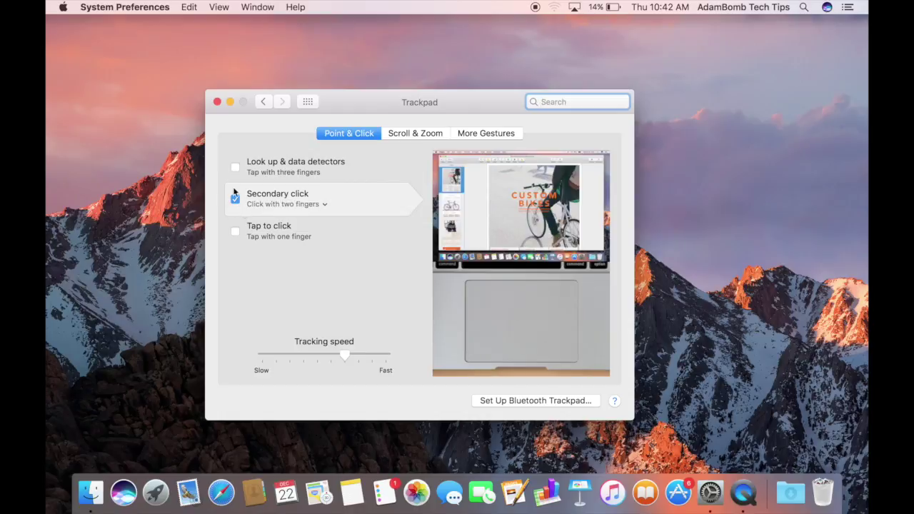
# - Set Secondary click to bottom right corner, browse Scroll & Zoom and More Gestures, then go Back
pyautogui.click(302, 203)
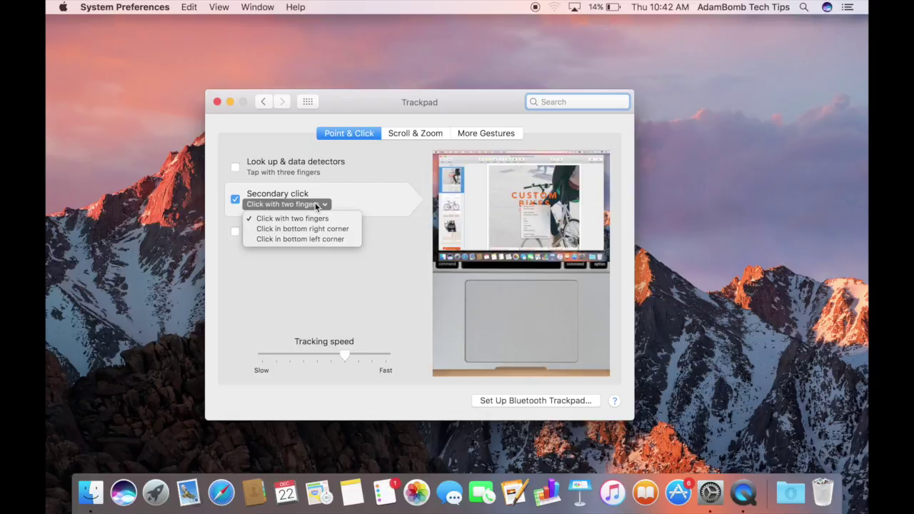
pyautogui.click(328, 229)
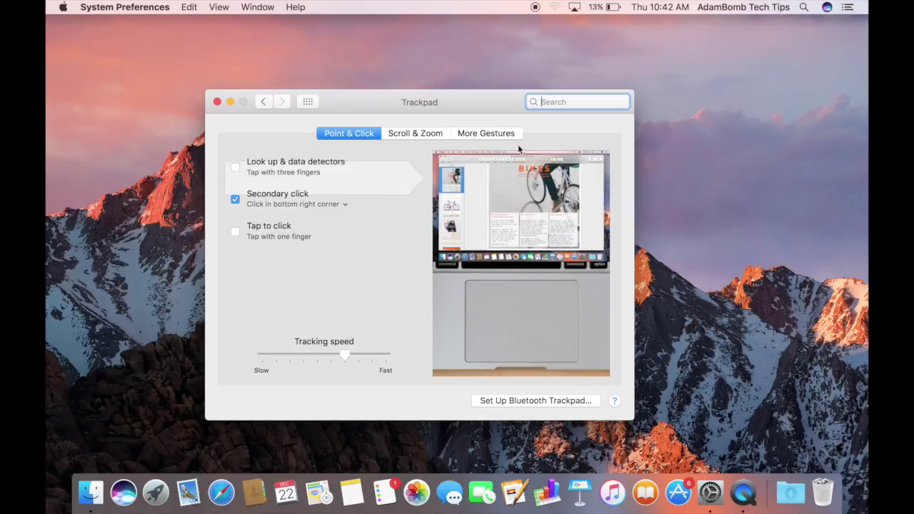
pyautogui.click(433, 133)
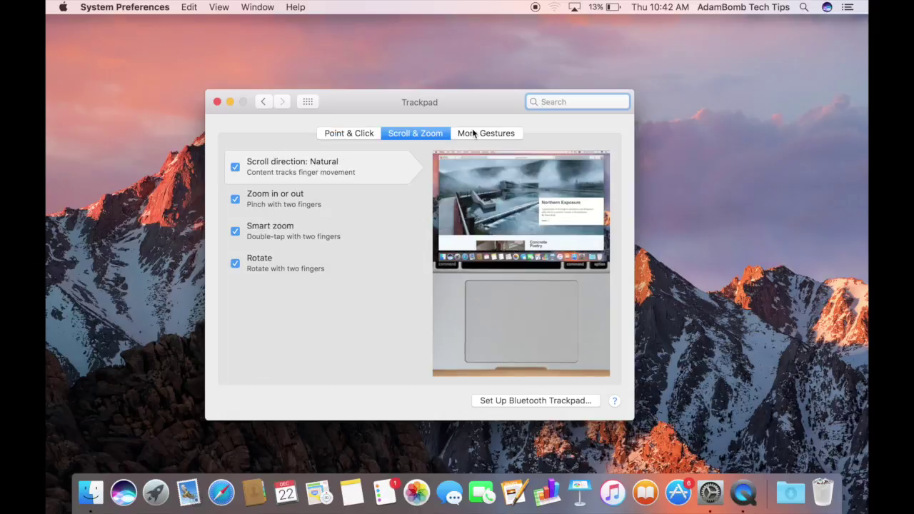
pyautogui.click(474, 134)
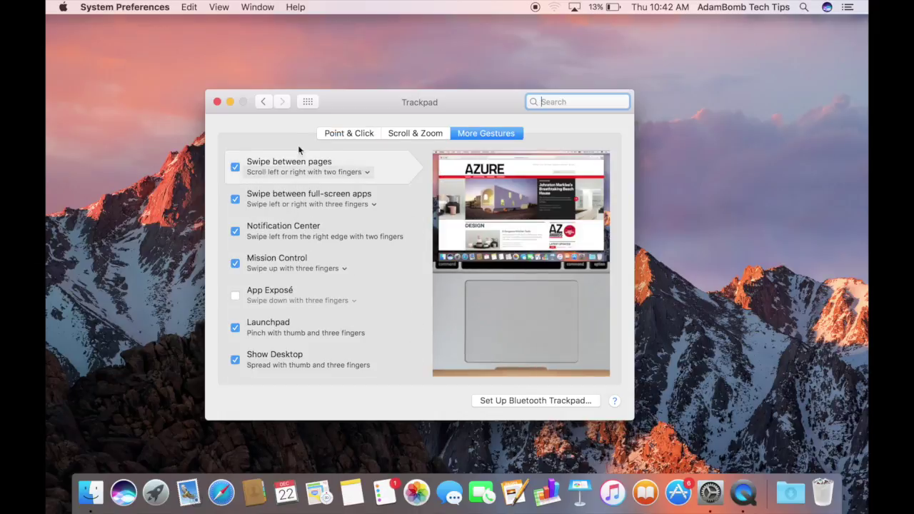
pyautogui.click(270, 106)
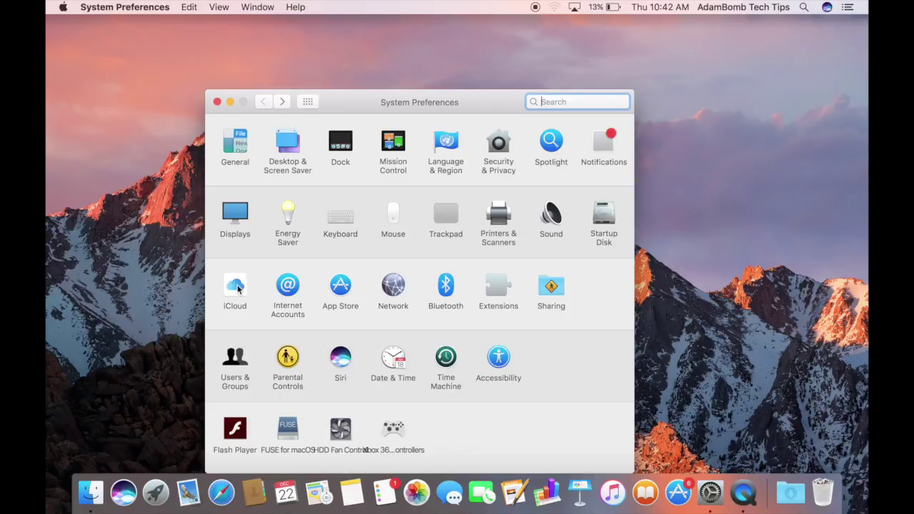
# - View the Internet Accounts pane and return to the grid of all preference panes
pyautogui.click(286, 288)
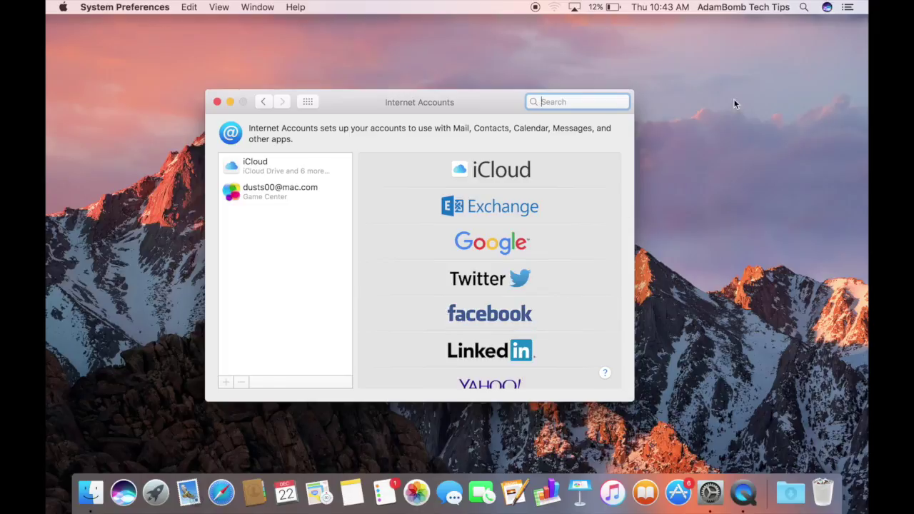
pyautogui.click(265, 102)
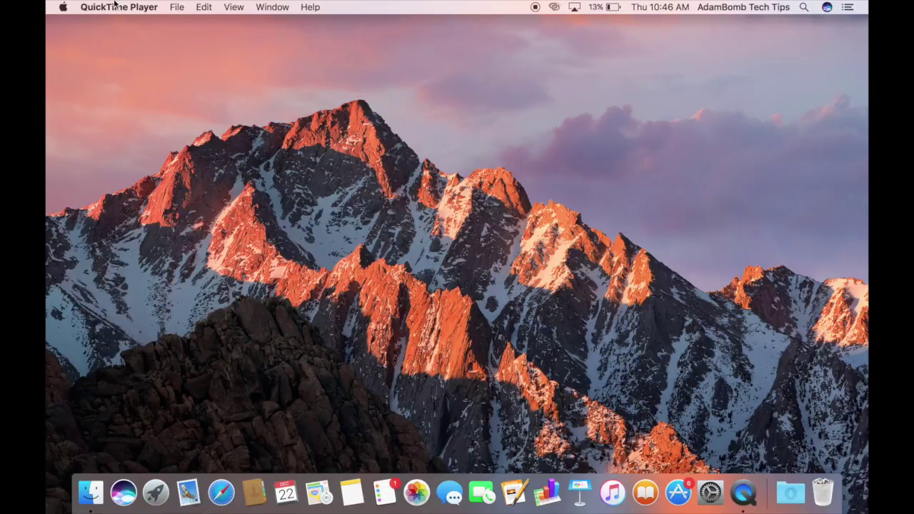
# - Launch the App Store from the Apple menu and dismiss the What's New in macOS Sierra notice
pyautogui.click(72, 4)
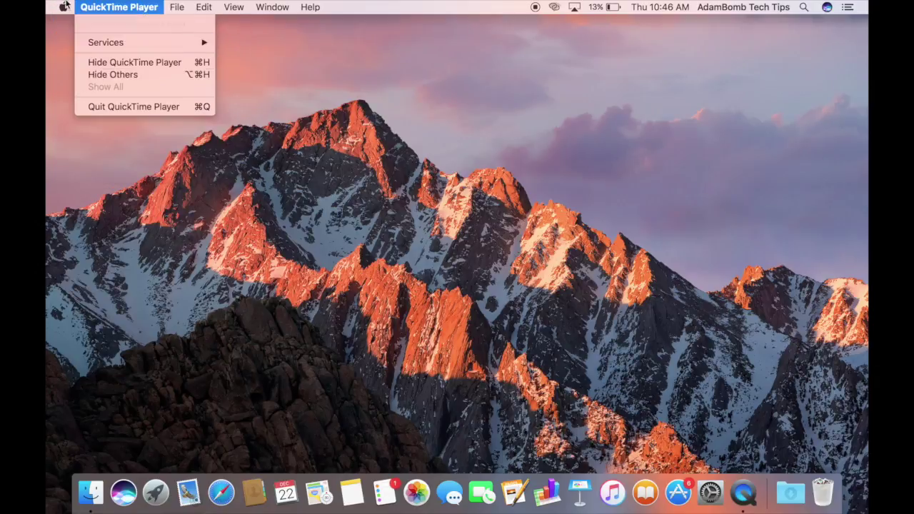
pyautogui.click(75, 69)
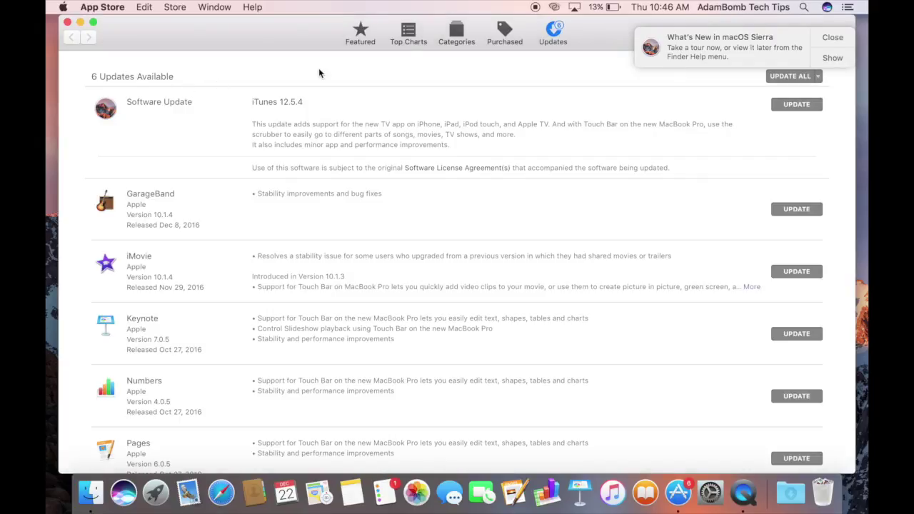
pyautogui.click(832, 39)
# - Browse the App Store's Featured page and the list of six updates, then return to Featured
pyautogui.click(360, 40)
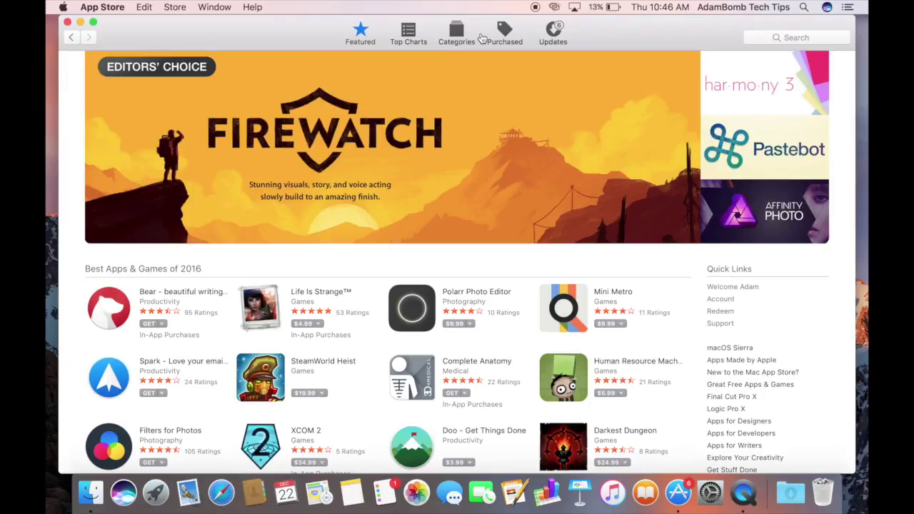
pyautogui.click(554, 32)
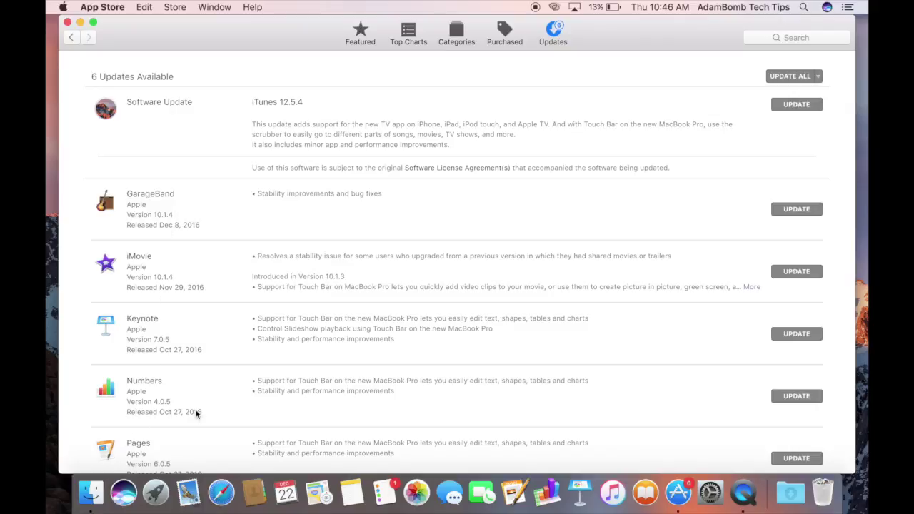
pyautogui.scroll(-3, 198, 414)
pyautogui.scroll(2, 198, 414)
pyautogui.scroll(1, 197, 414)
pyautogui.click(368, 33)
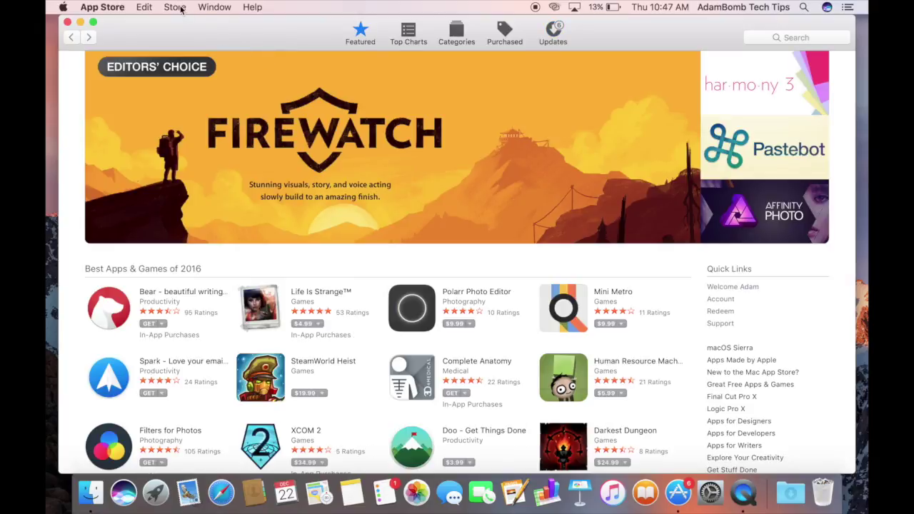
# - Look over the Store menu, close the App Store window, and reopen the Apple menu
pyautogui.click(180, 8)
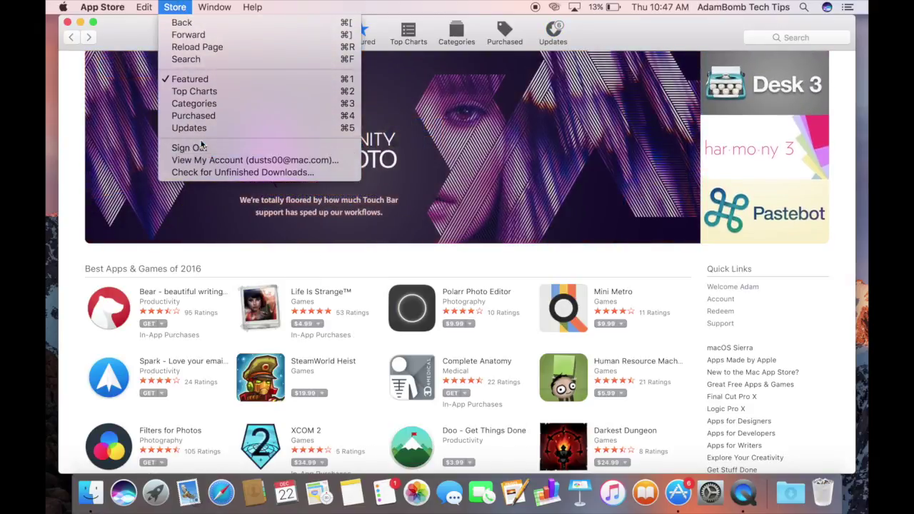
pyautogui.click(167, 6)
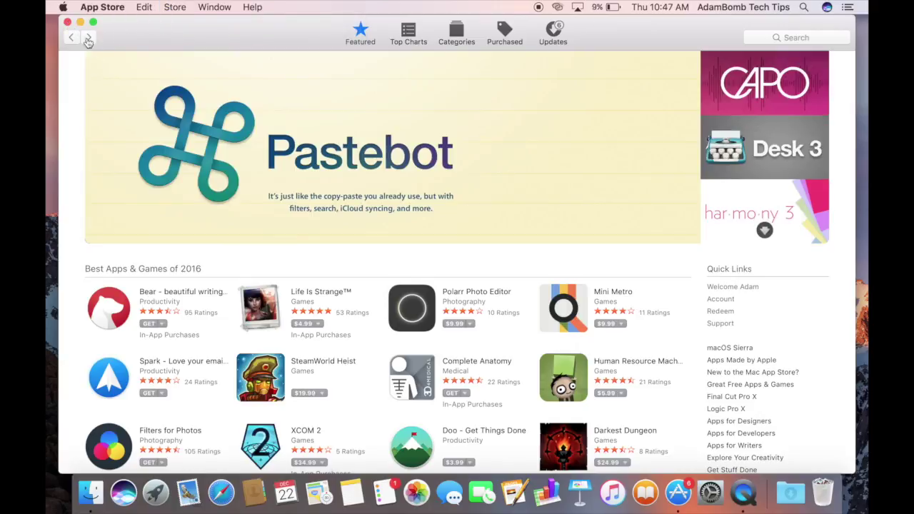
pyautogui.click(67, 23)
pyautogui.click(63, 7)
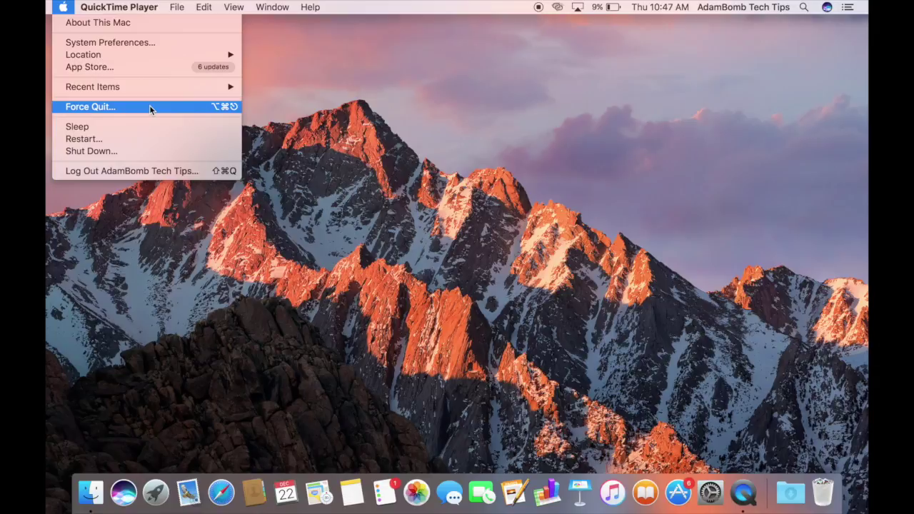
# - View the Force Quit Applications window, close it, and dismiss the Apple menu
pyautogui.click(151, 109)
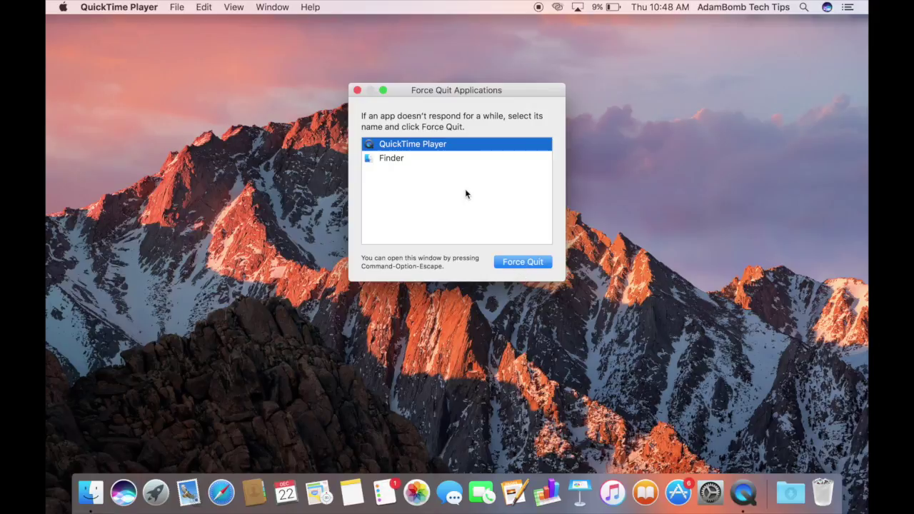
pyautogui.click(358, 91)
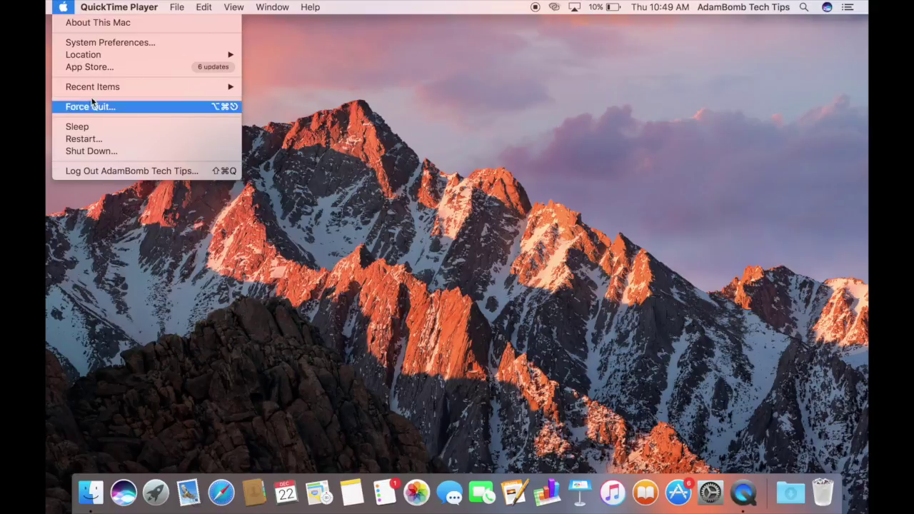
pyautogui.click(63, 7)
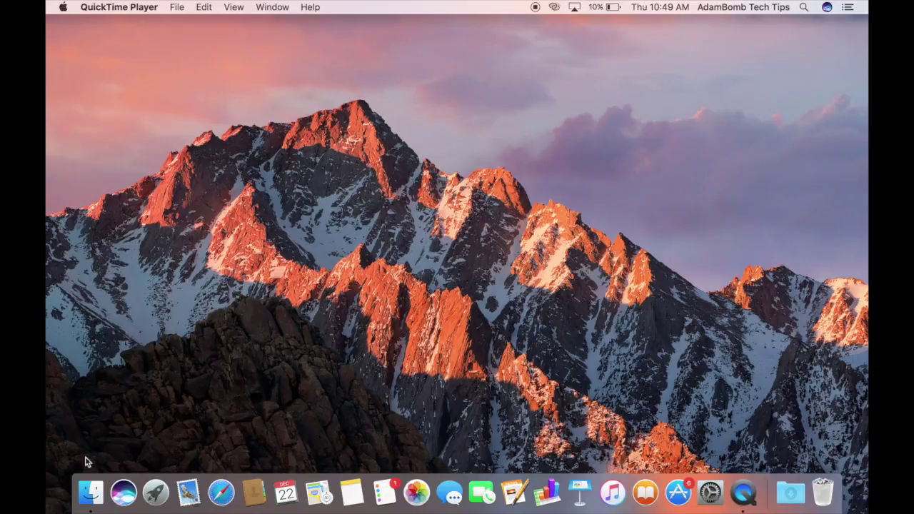
# - Open a Finder window showing the Users and home folders, then close it
pyautogui.click(91, 492)
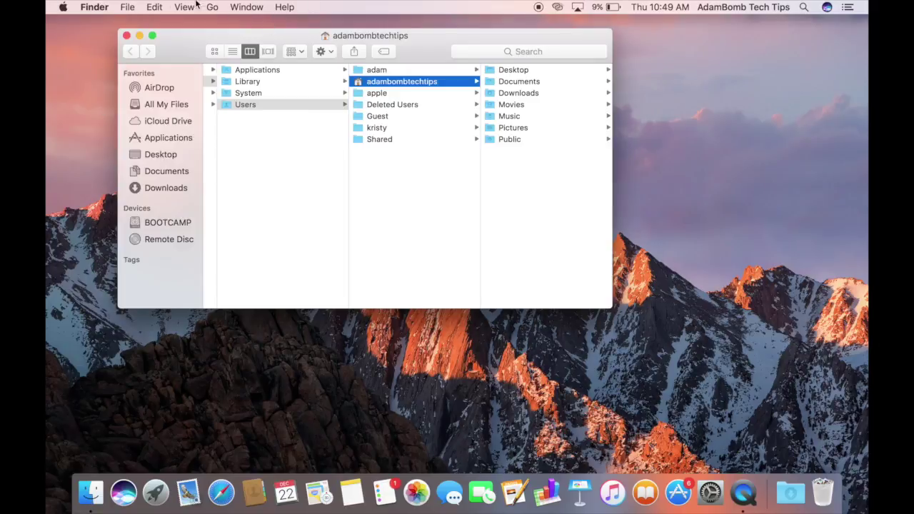
pyautogui.click(126, 36)
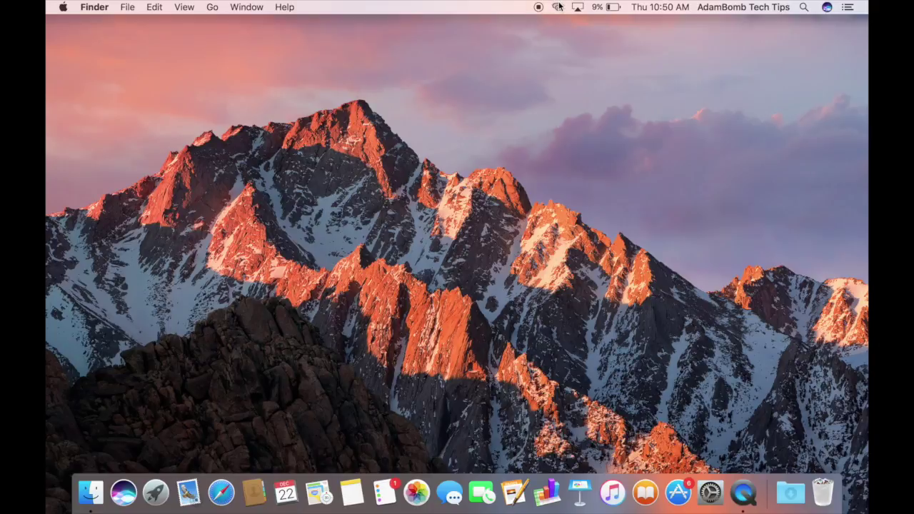
pyautogui.click(559, 8)
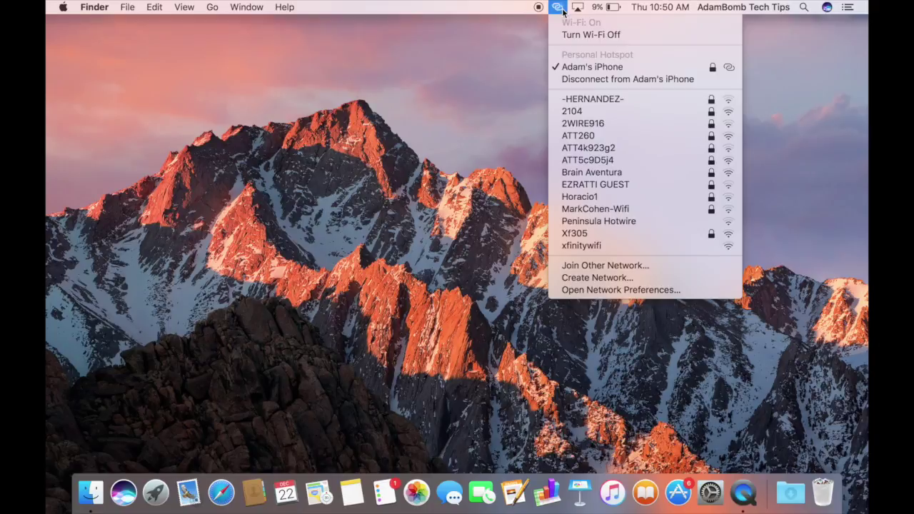
pyautogui.click(560, 9)
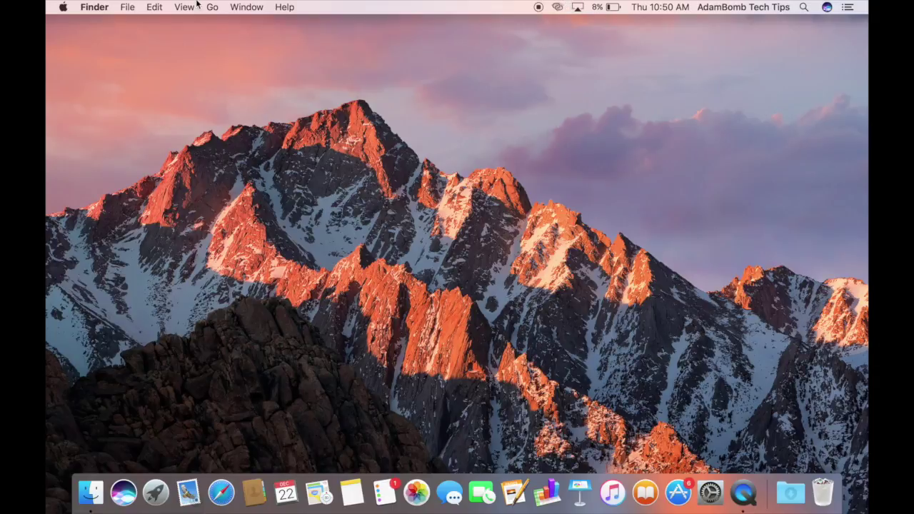
# - Reach the Bluetooth pane of System Preferences through the Apple menu
pyautogui.click(66, 7)
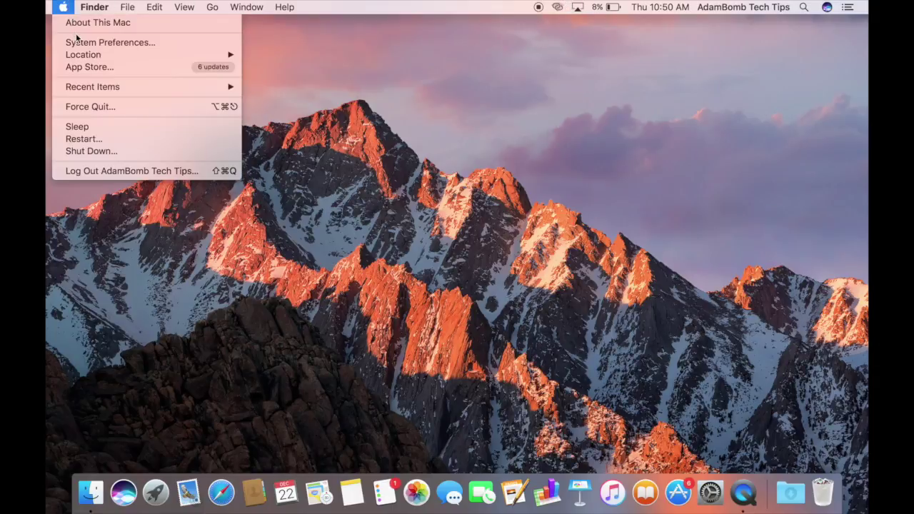
pyautogui.click(517, 5)
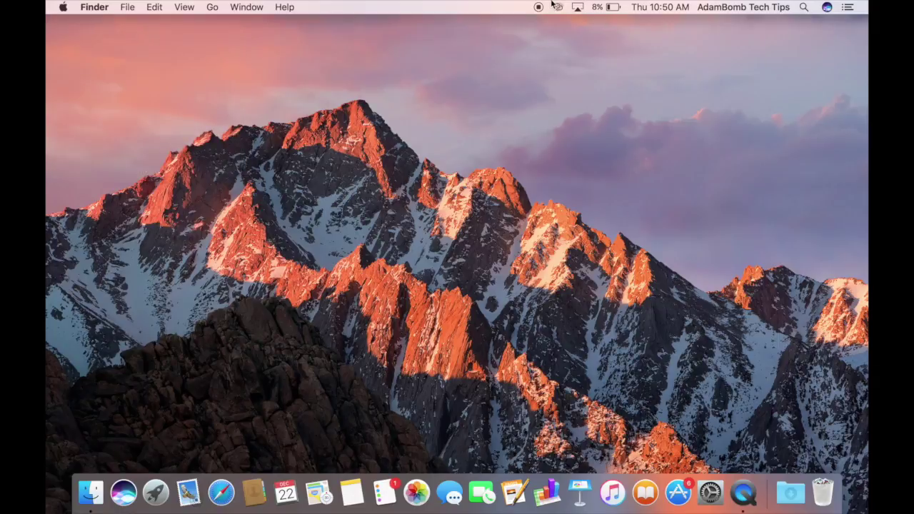
pyautogui.click(61, 6)
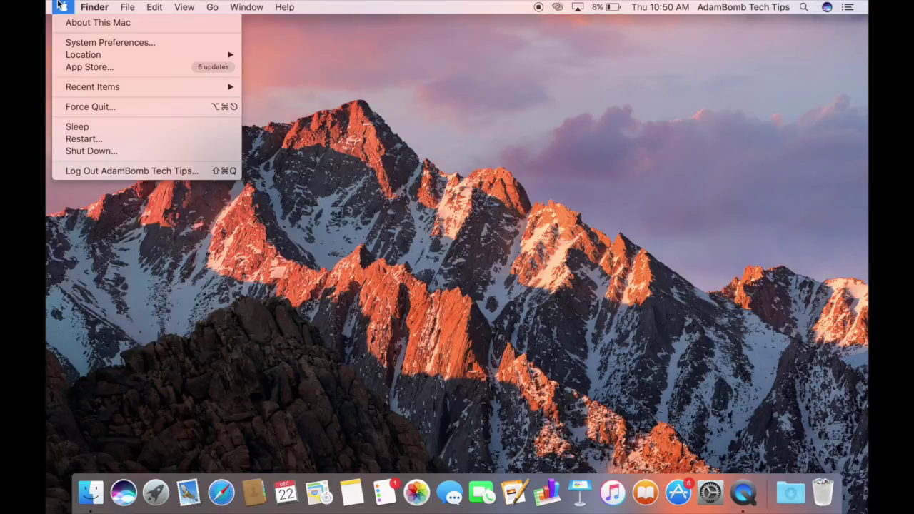
pyautogui.click(78, 42)
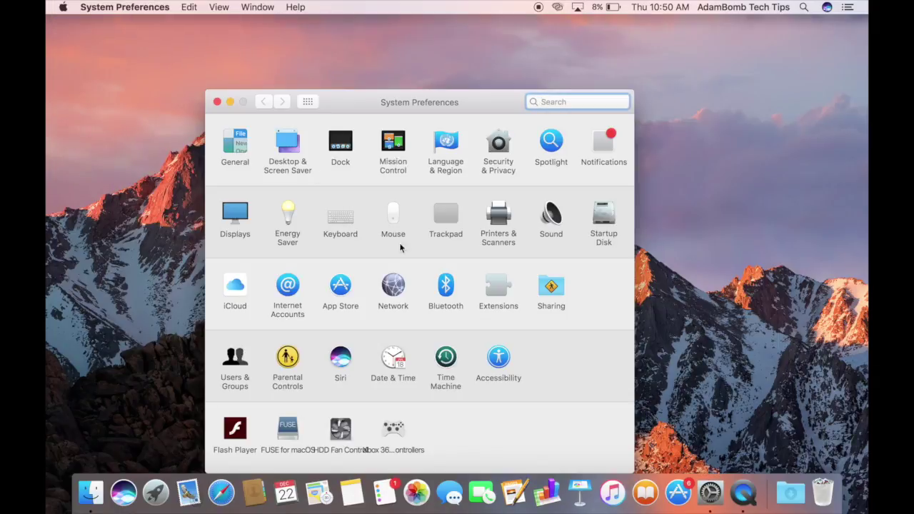
pyautogui.click(444, 296)
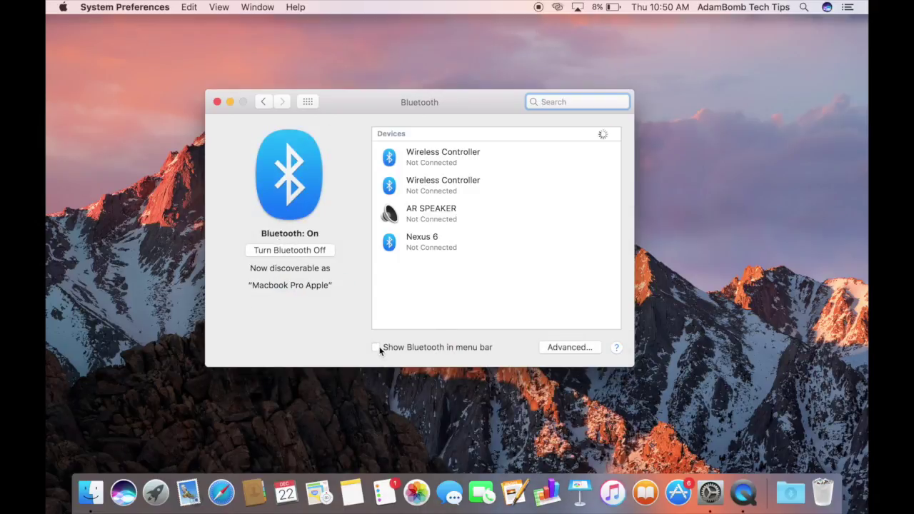
# - Enable 'Show Bluetooth in menu bar', close the preferences window, and check the Bluetooth menu-bar item
pyautogui.click(377, 348)
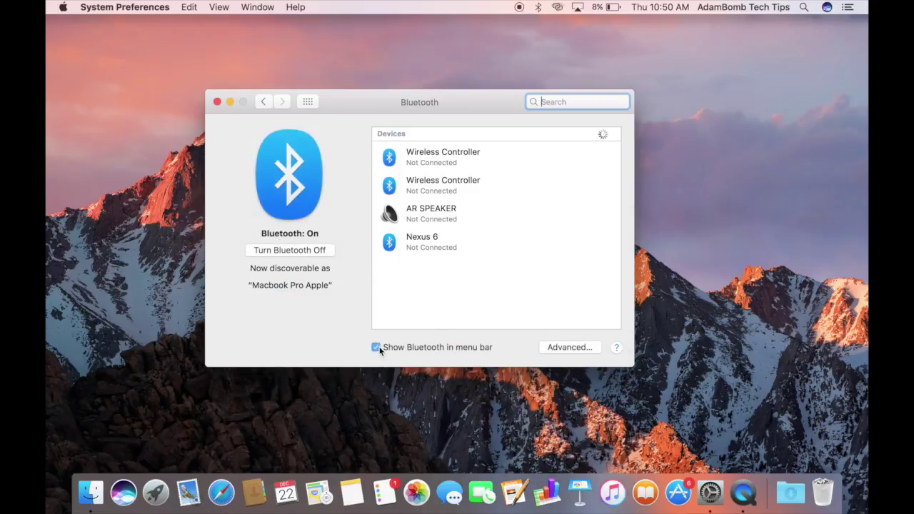
pyautogui.click(217, 102)
pyautogui.click(539, 8)
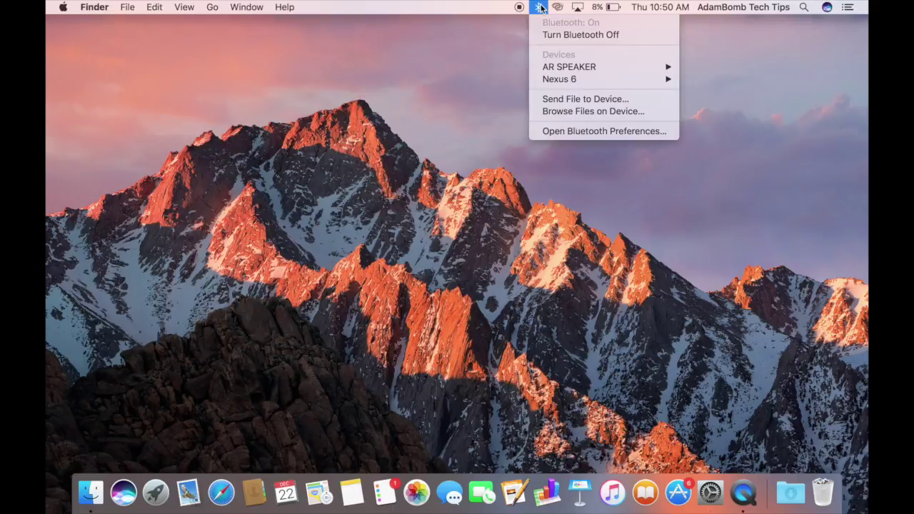
pyautogui.click(540, 8)
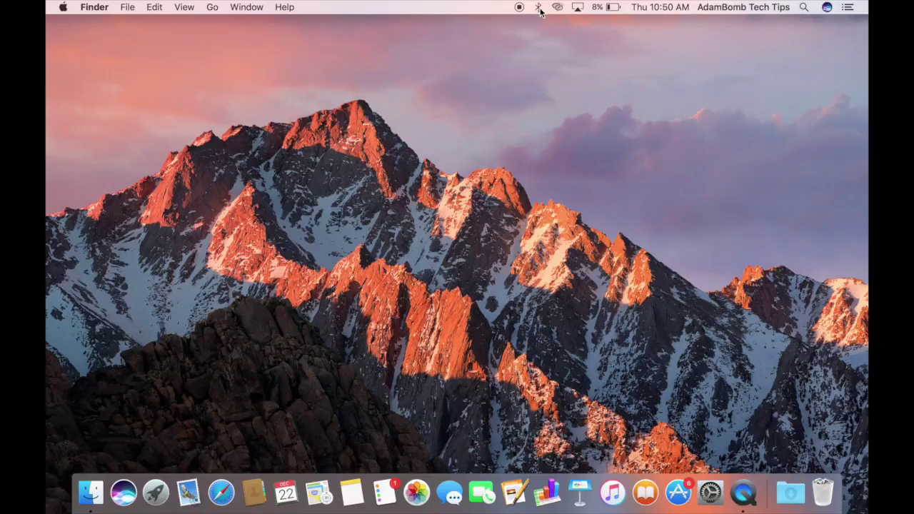
pyautogui.click(577, 9)
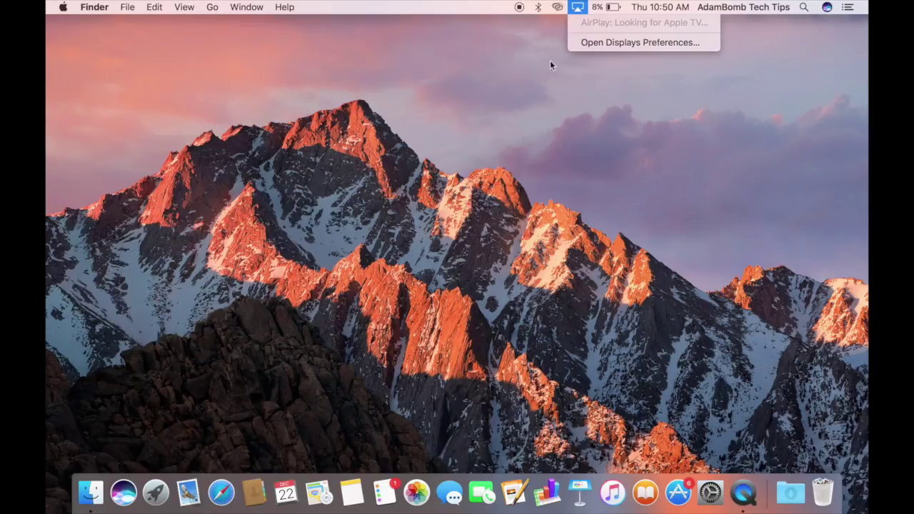
pyautogui.click(501, 71)
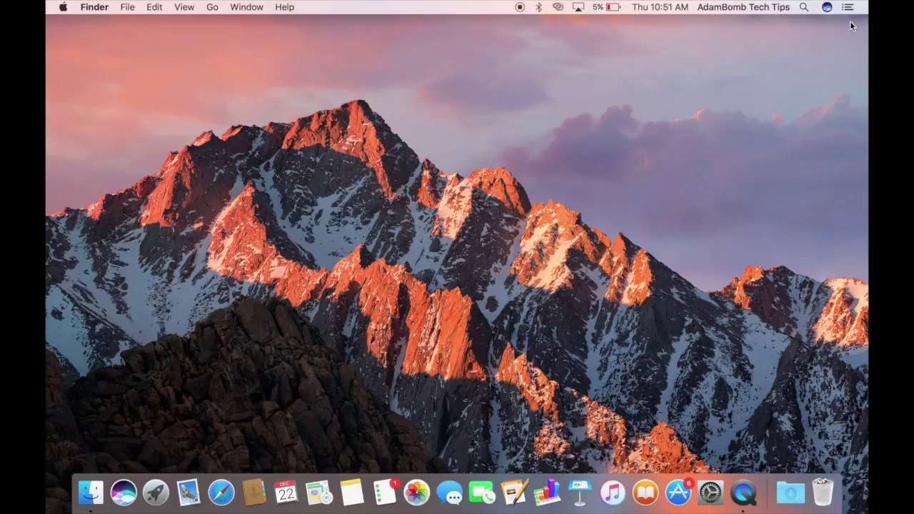
pyautogui.click(806, 8)
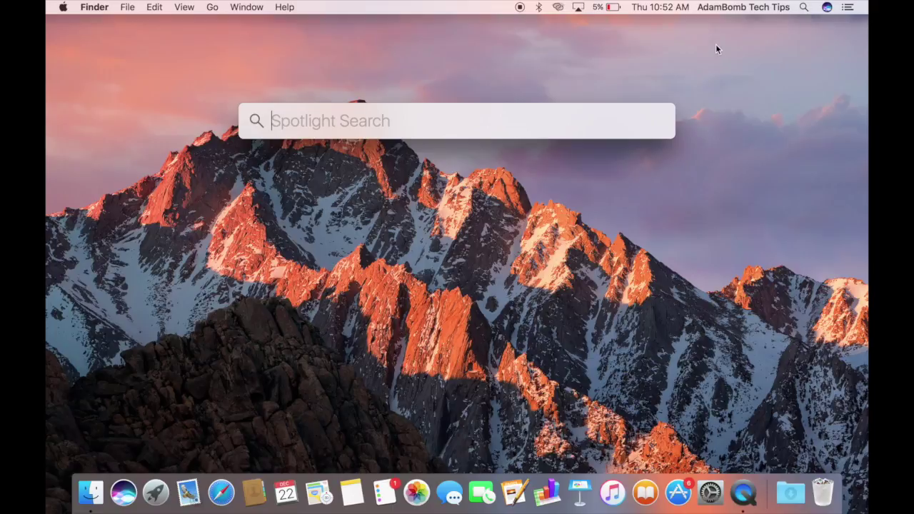
# - Search Spotlight for 'jump', then calculate 1+7, clearing each query afterwards
pyautogui.write('ju')
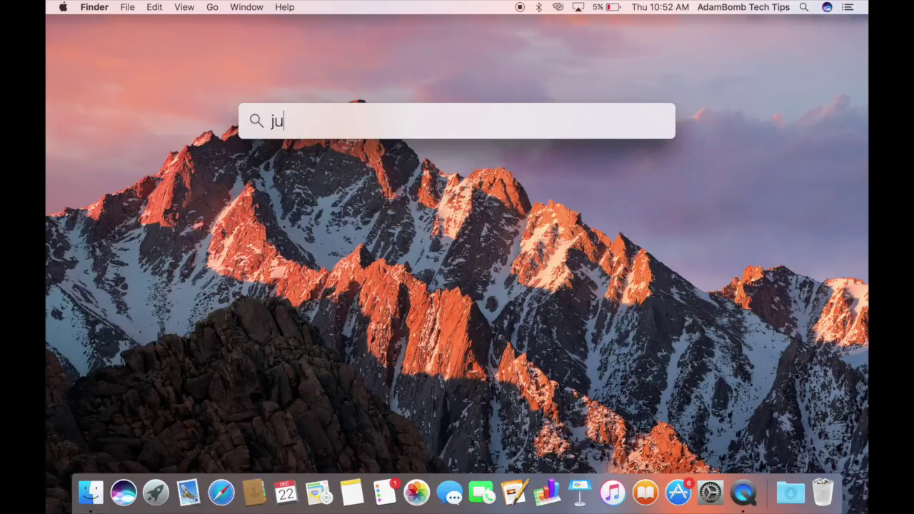
pyautogui.write('mp')
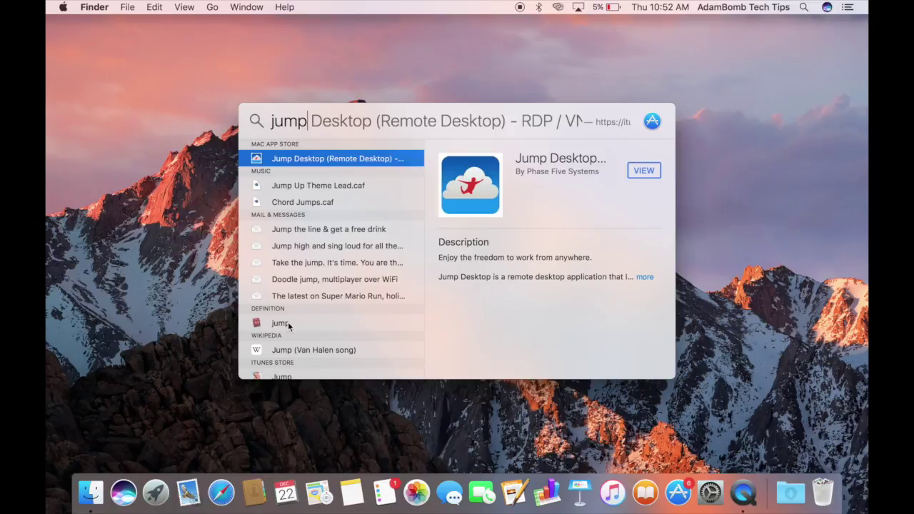
pyautogui.press('BackSpace')
pyautogui.press('BackSpace')
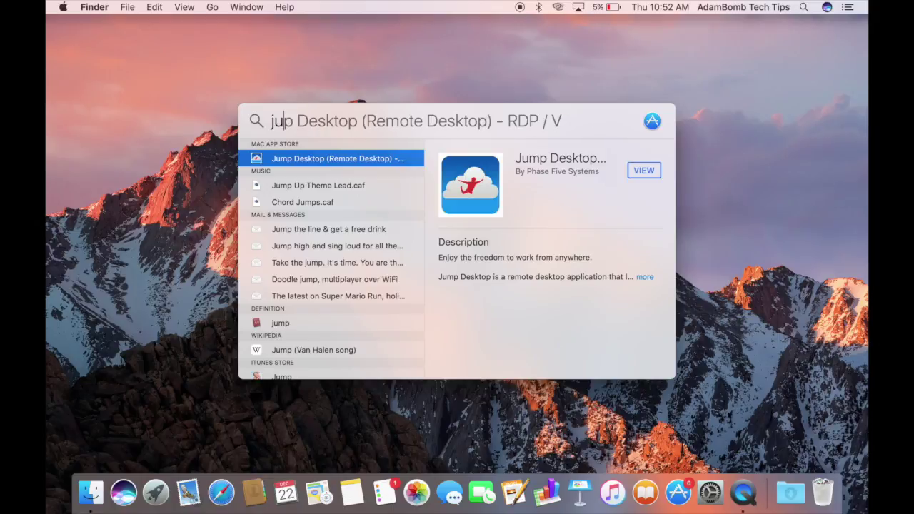
pyautogui.press('BackSpace')
pyautogui.press('BackSpace')
pyautogui.write('1')
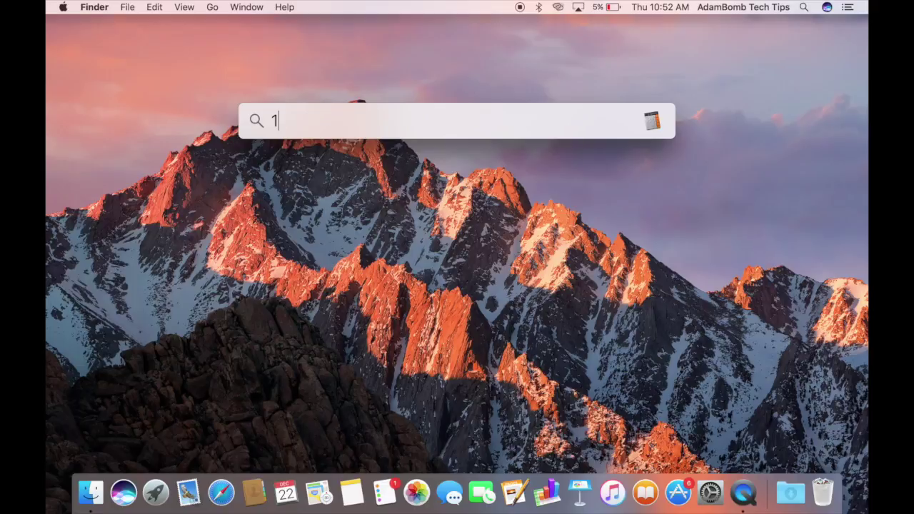
pyautogui.write('+7')
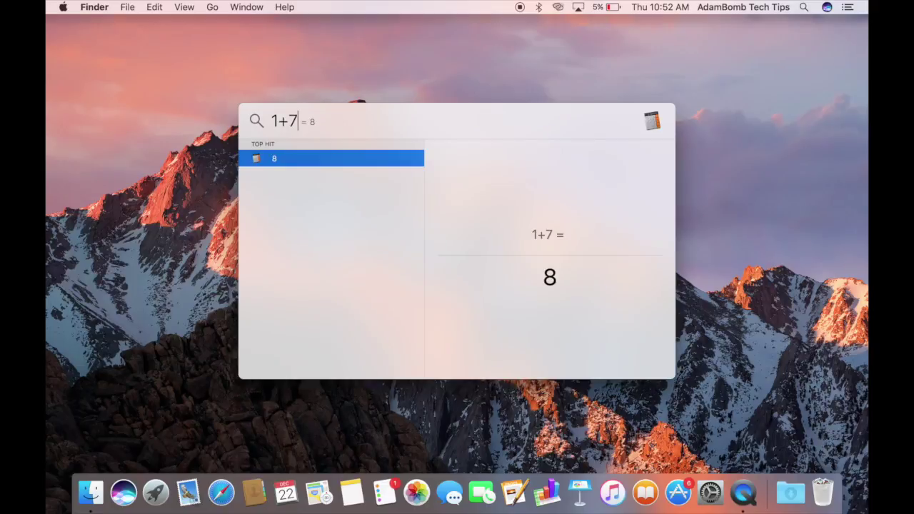
pyautogui.press('BackSpace')
pyautogui.press('BackSpace')
pyautogui.press('BackSpace')
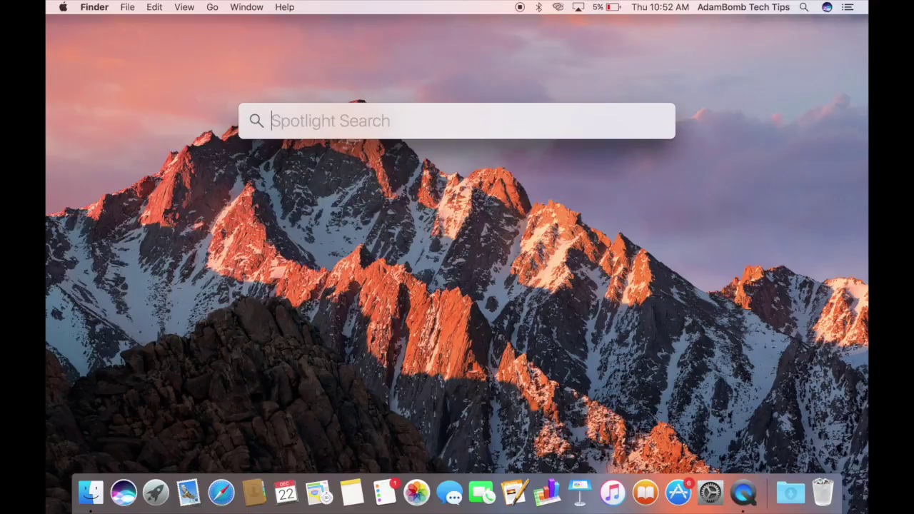
# - Convert '1quart' in Spotlight to pints, liters, cups and ounces, then clear and close the search
pyautogui.write('1qua')
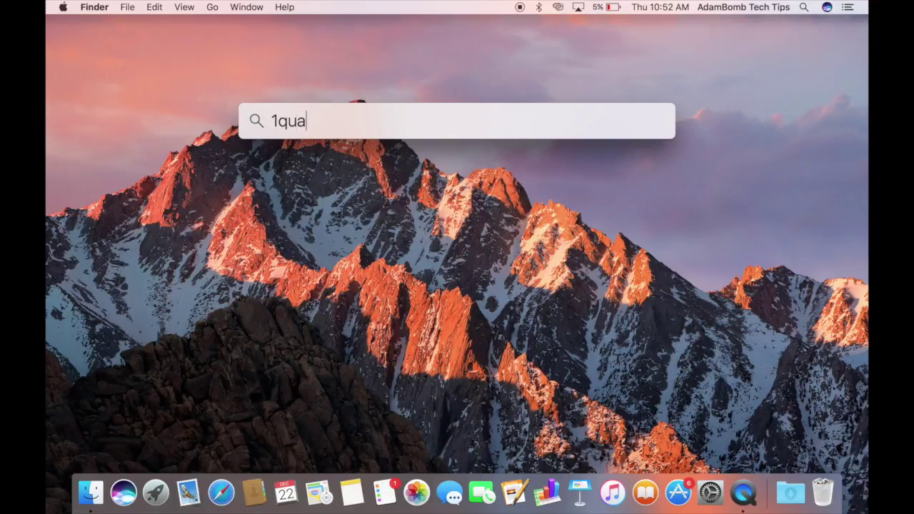
pyautogui.write('rt')
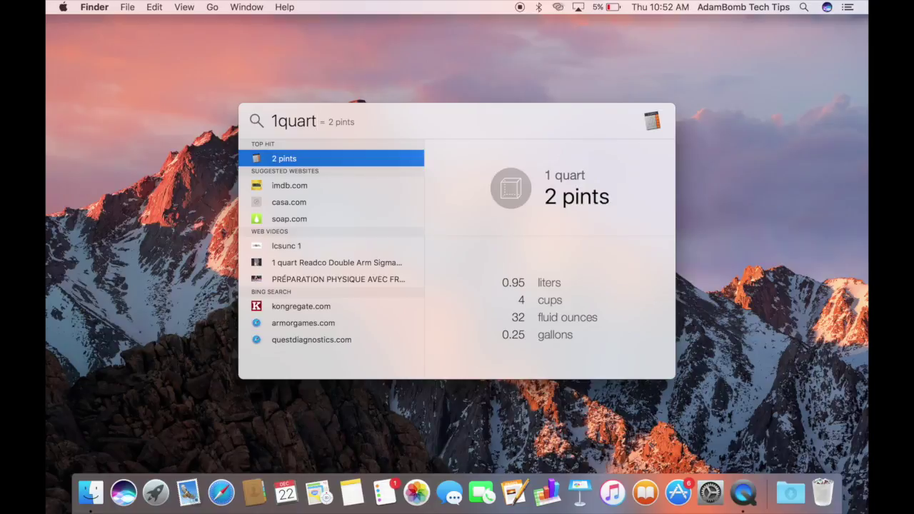
pyautogui.click(313, 65)
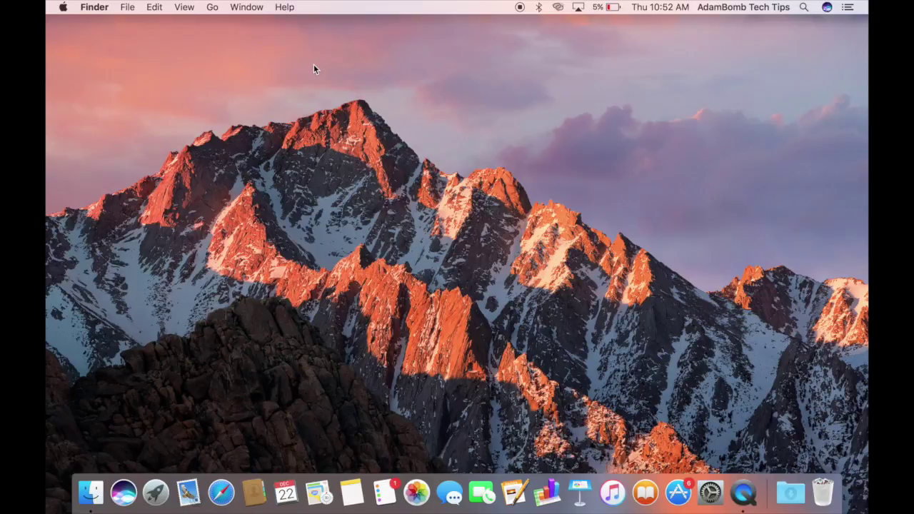
pyautogui.click(804, 7)
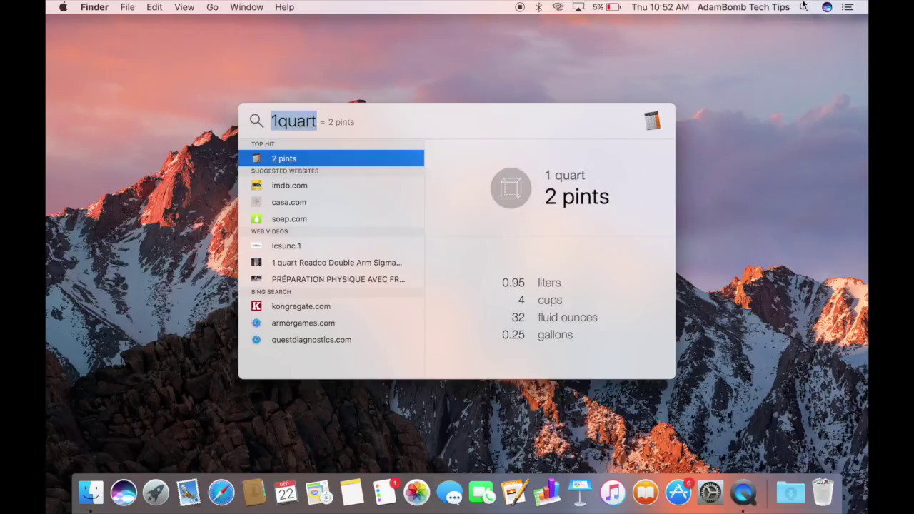
pyautogui.press('BackSpace')
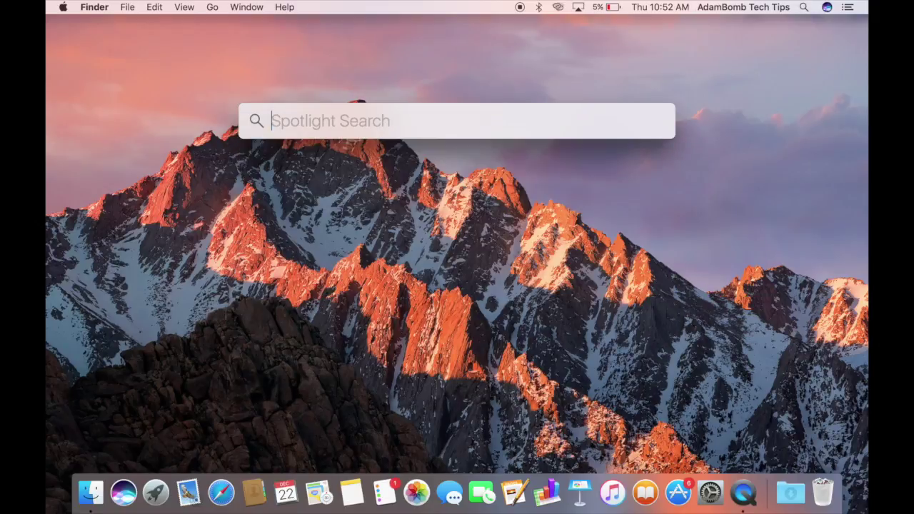
pyautogui.click(803, 106)
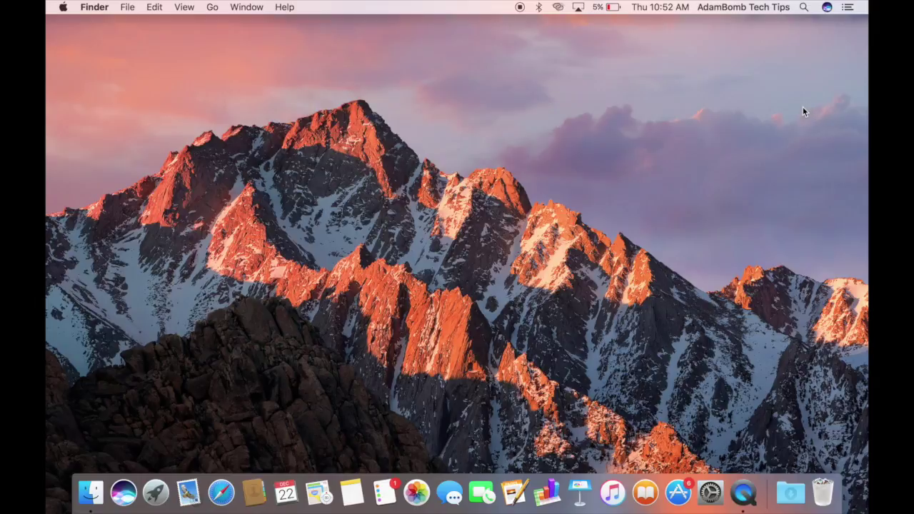
pyautogui.click(826, 9)
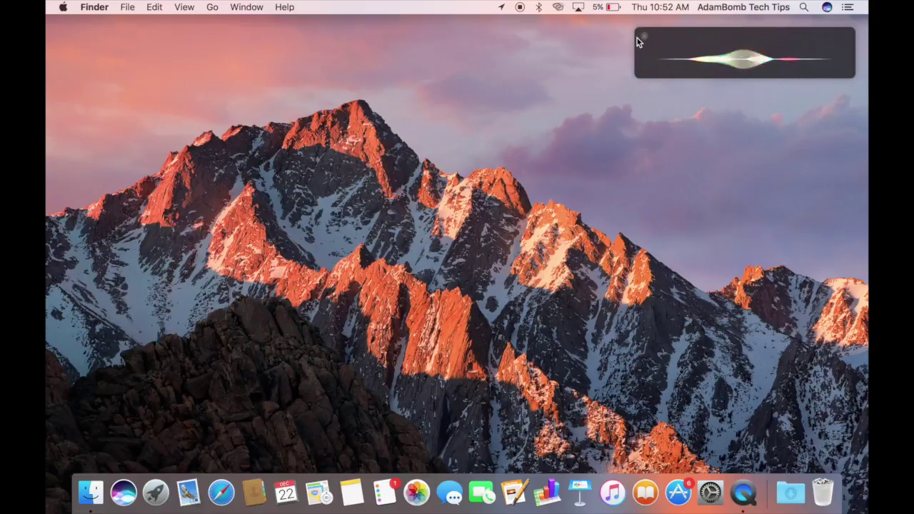
pyautogui.click(643, 36)
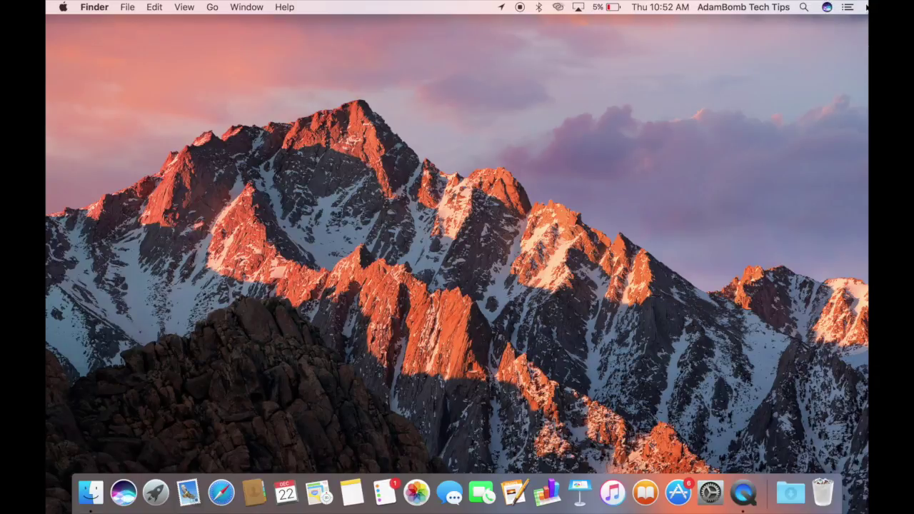
pyautogui.click(849, 7)
pyautogui.click(855, 6)
pyautogui.click(854, 6)
pyautogui.click(721, 29)
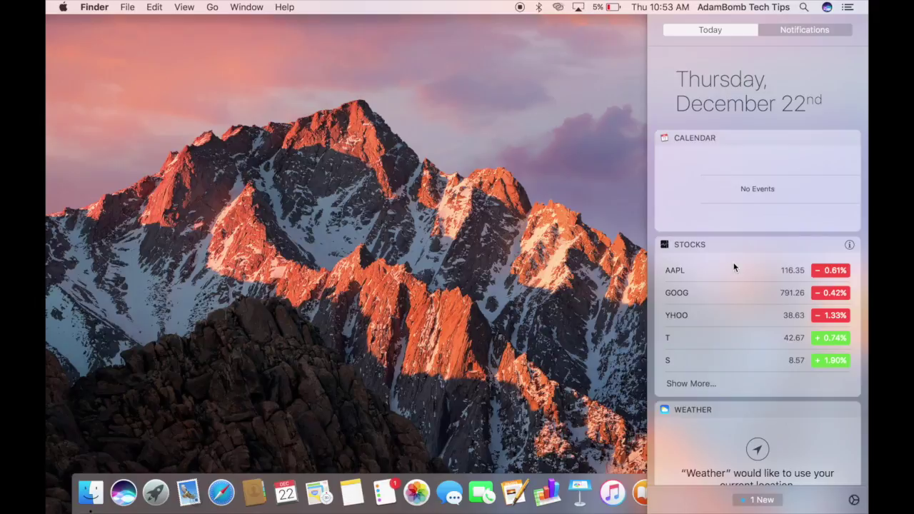
pyautogui.scroll(-1, 760, 393)
pyautogui.scroll(-5, 760, 392)
pyautogui.scroll(5, 760, 392)
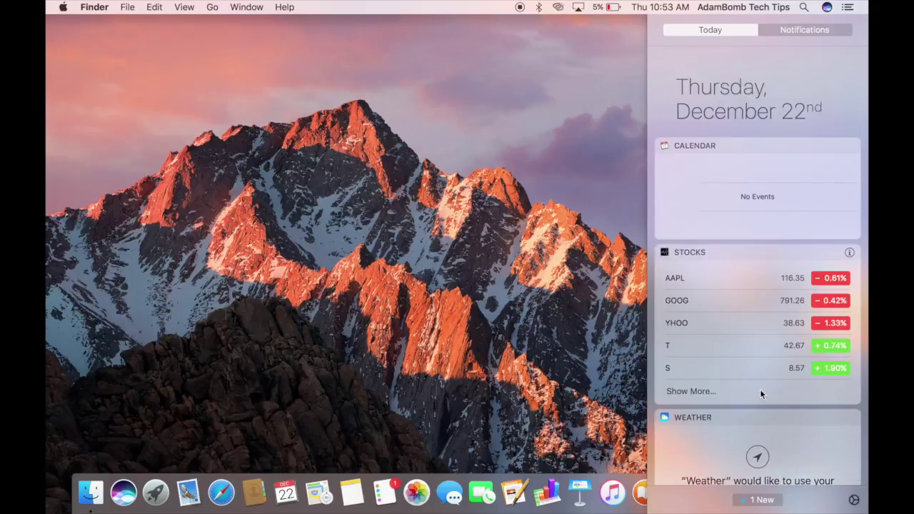
pyautogui.scroll(3, 759, 343)
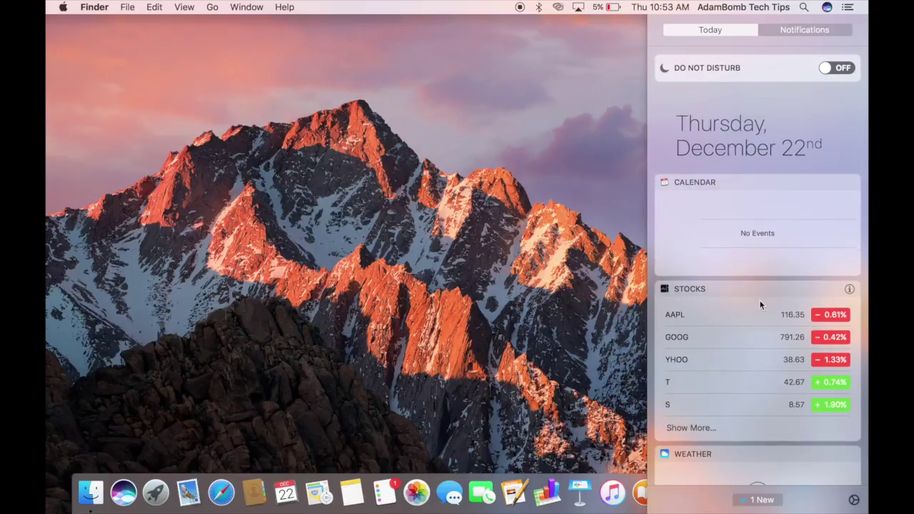
pyautogui.click(794, 34)
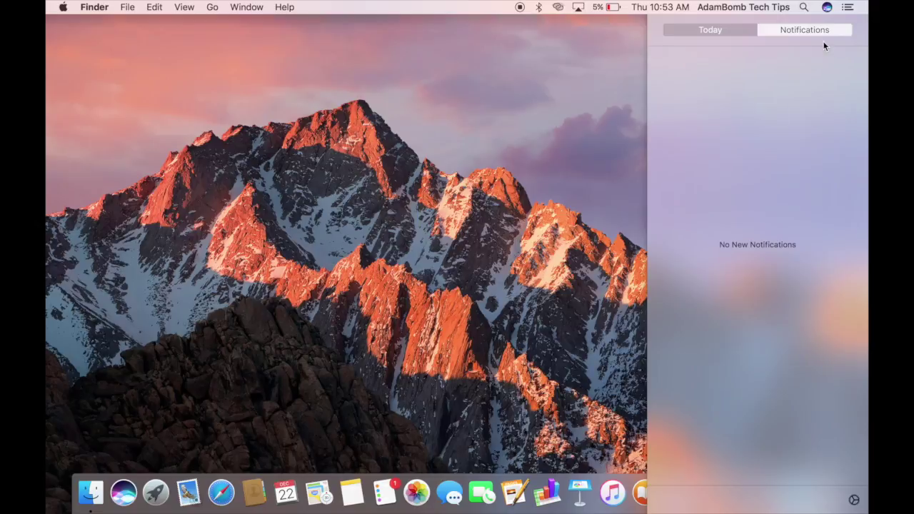
pyautogui.click(847, 7)
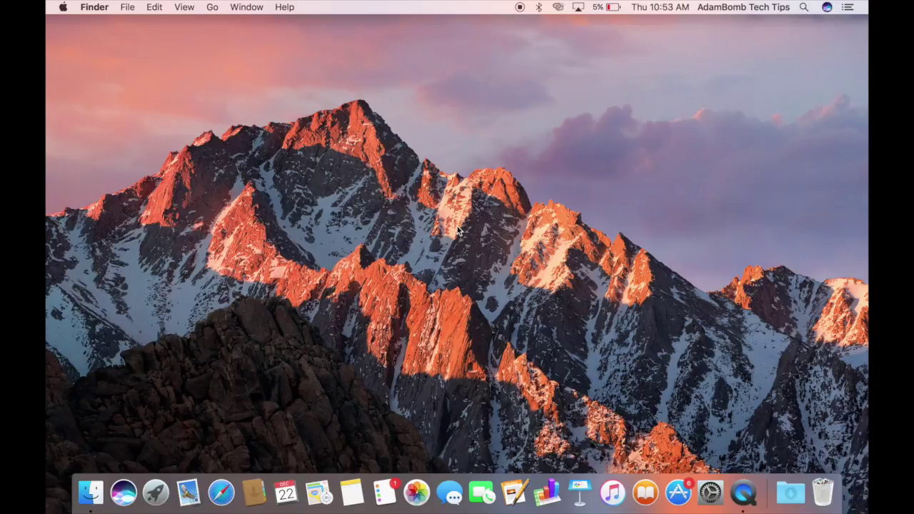